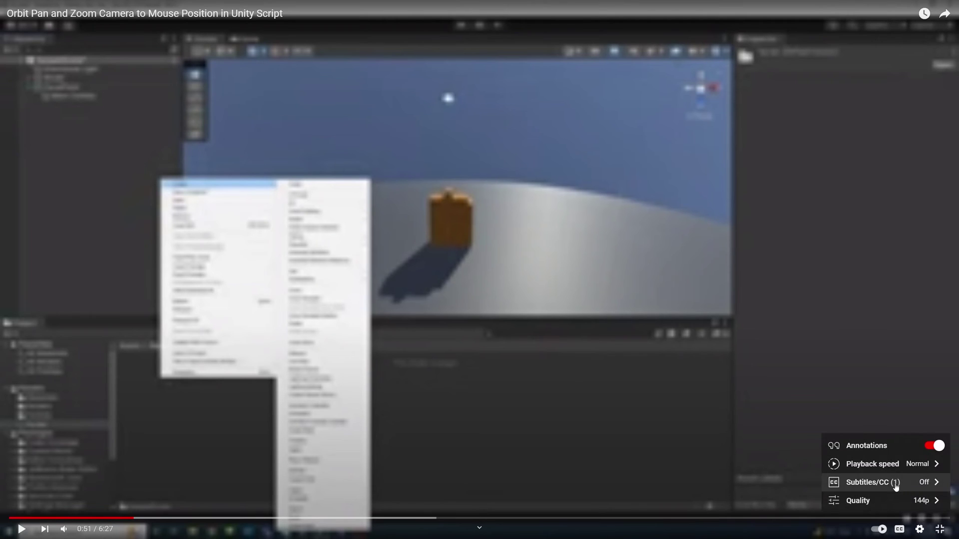
Raise the tutorial video's playback quality from 144p to 1440p.
{"action": "left_click", "coordinate": [884, 501]}
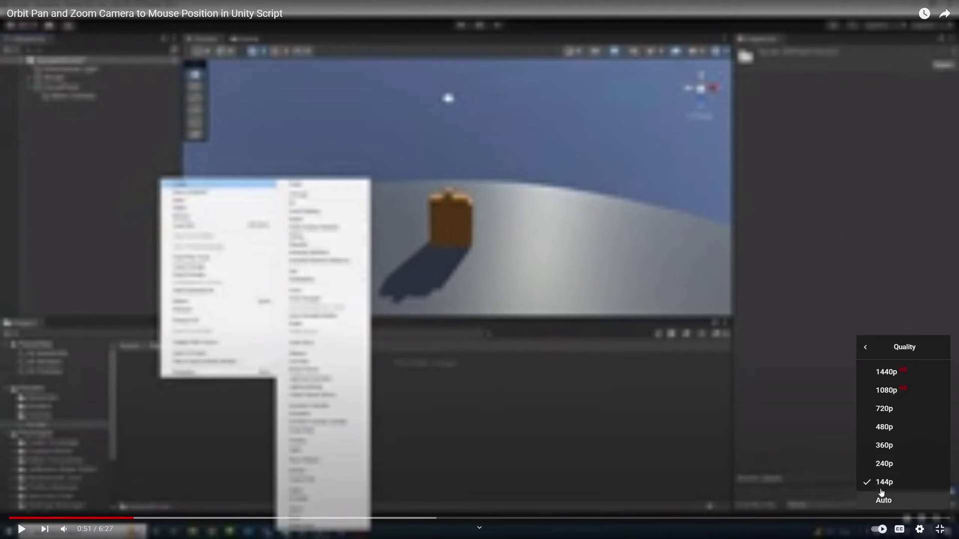
{"action": "left_click", "coordinate": [886, 371]}
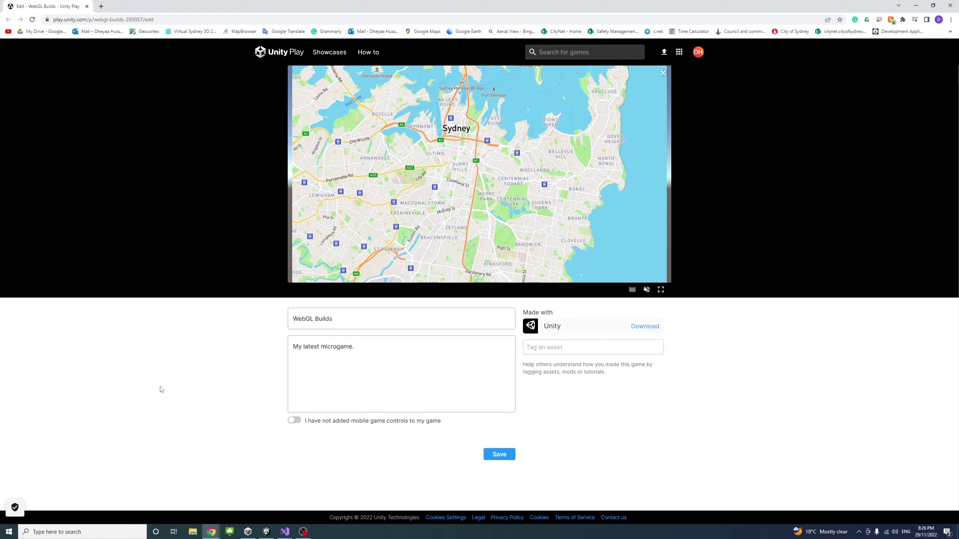
Show the published Sydney map build full screen on its Unity Play page.
{"action": "left_click", "coordinate": [107, 19]}
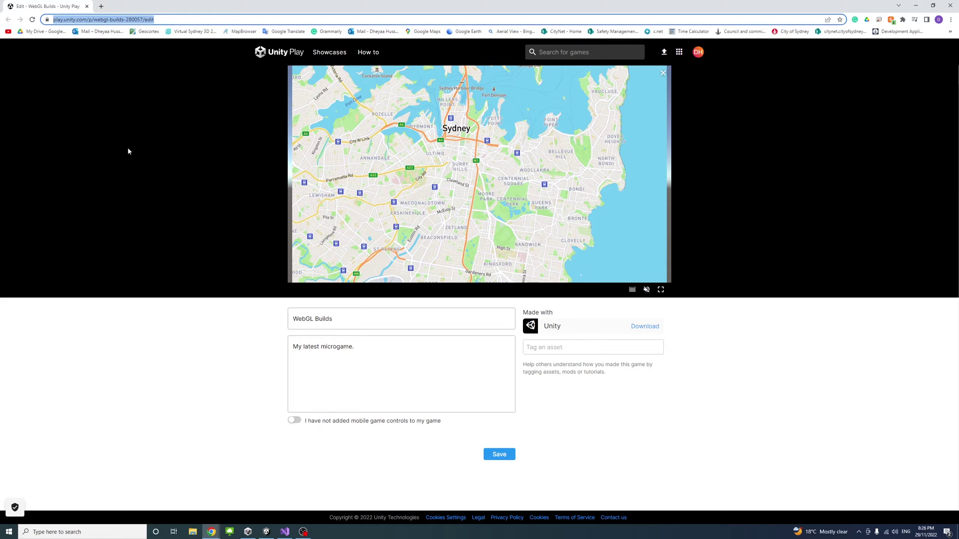
{"action": "left_click", "coordinate": [123, 368]}
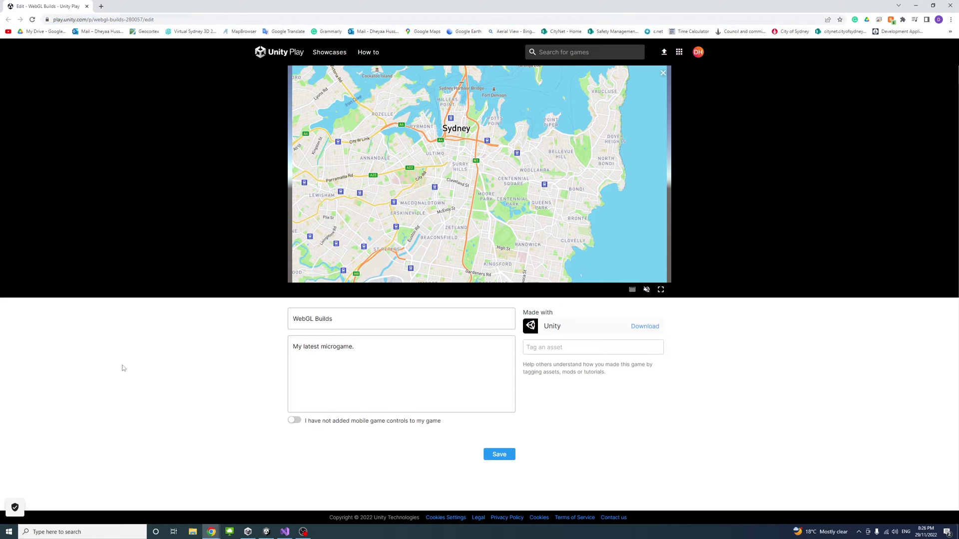
{"action": "left_click", "coordinate": [660, 291]}
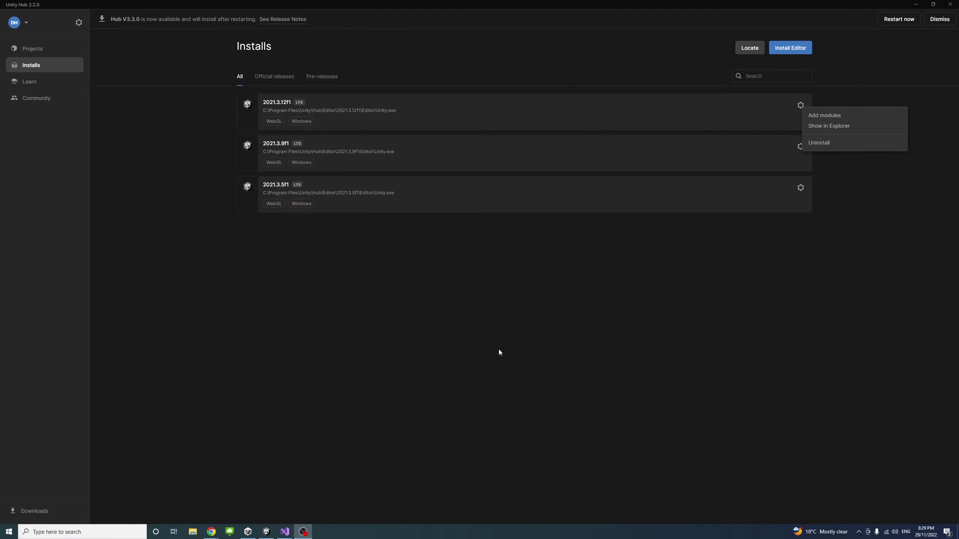
{"action": "left_click", "coordinate": [28, 67]}
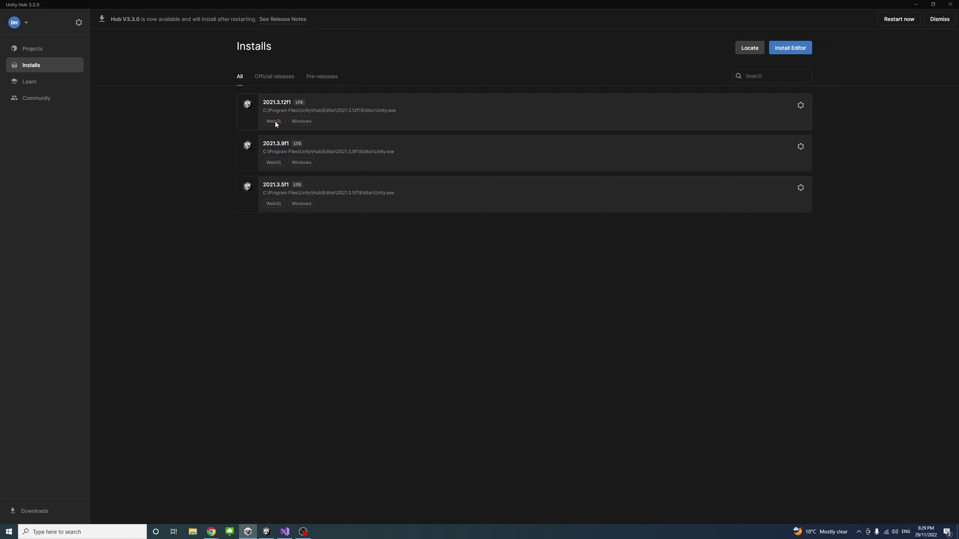
{"action": "left_click", "coordinate": [800, 106]}
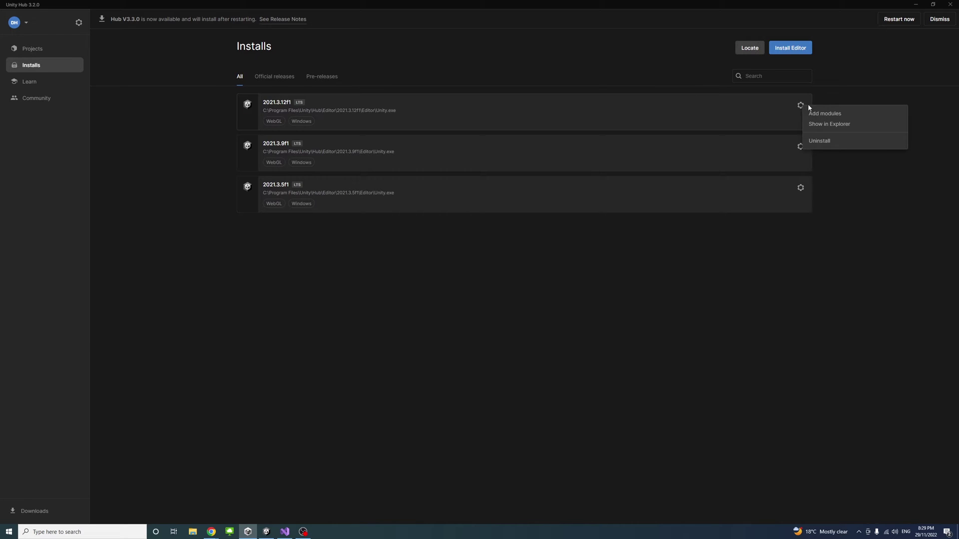
{"action": "left_click", "coordinate": [818, 114]}
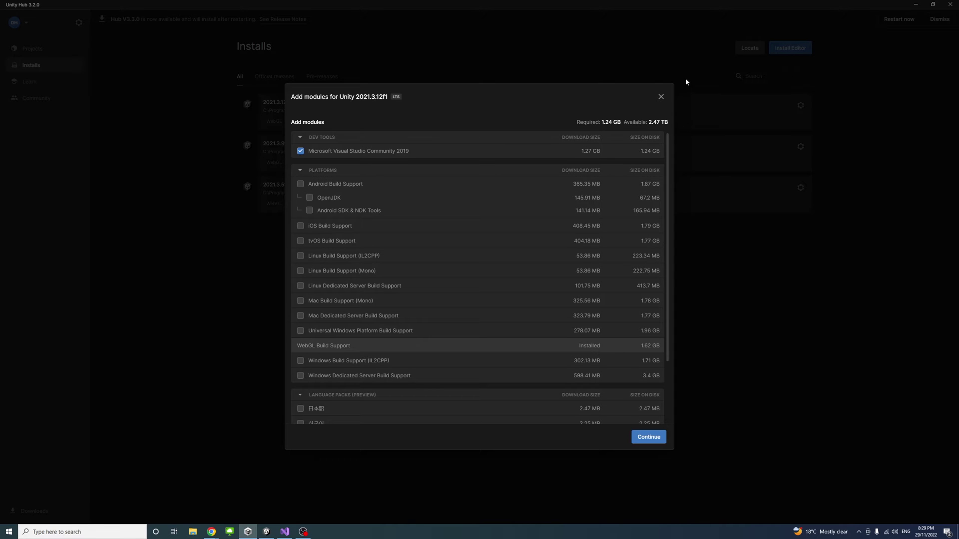
{"action": "left_click", "coordinate": [661, 97]}
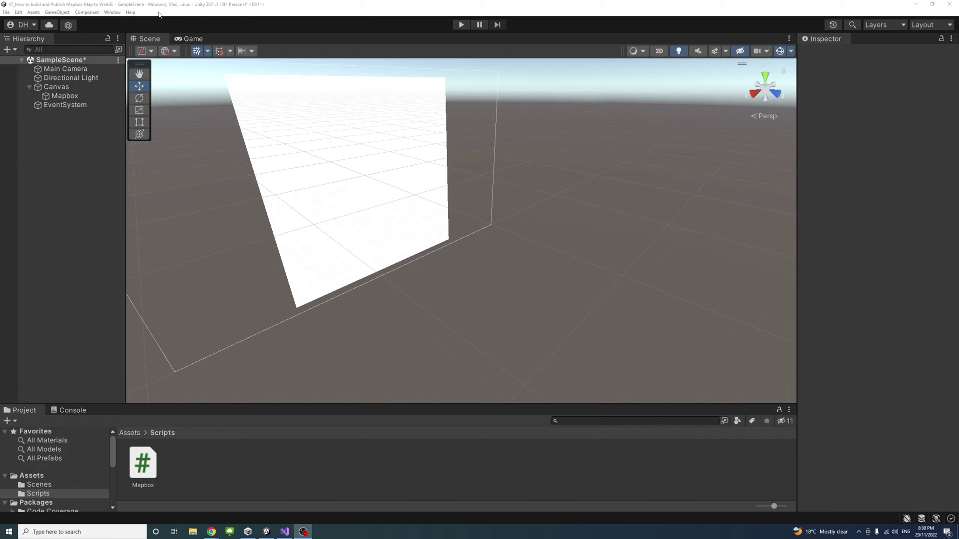
Install the WebGL Publisher package from the Unity Registry in Package Manager.
{"action": "left_click", "coordinate": [114, 13]}
{"action": "mouse_move", "coordinate": [122, 51]}
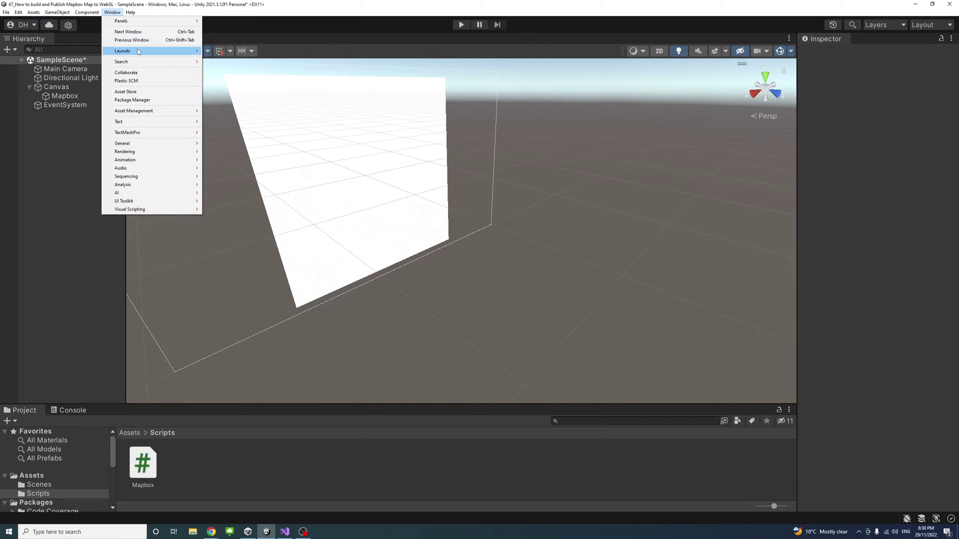
{"action": "left_click", "coordinate": [140, 100]}
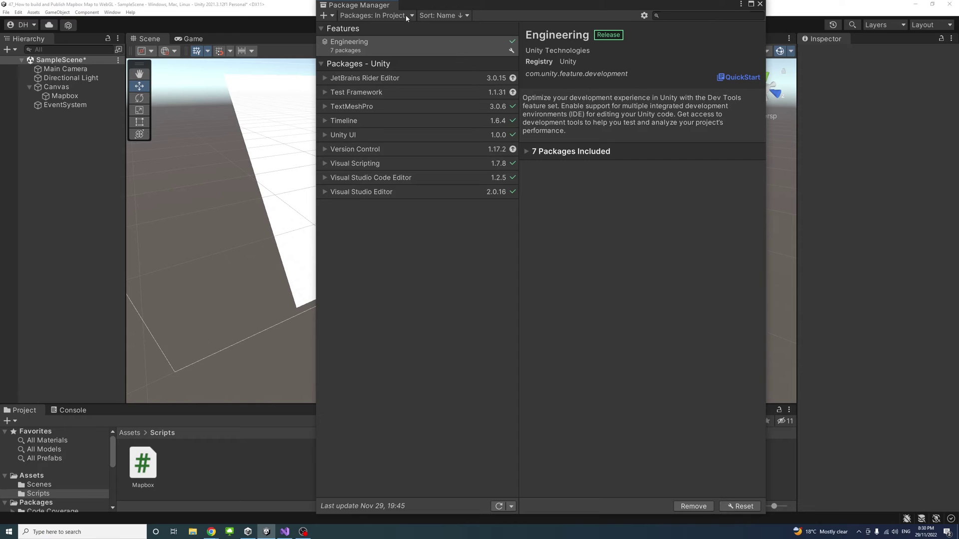
{"action": "left_click", "coordinate": [405, 15]}
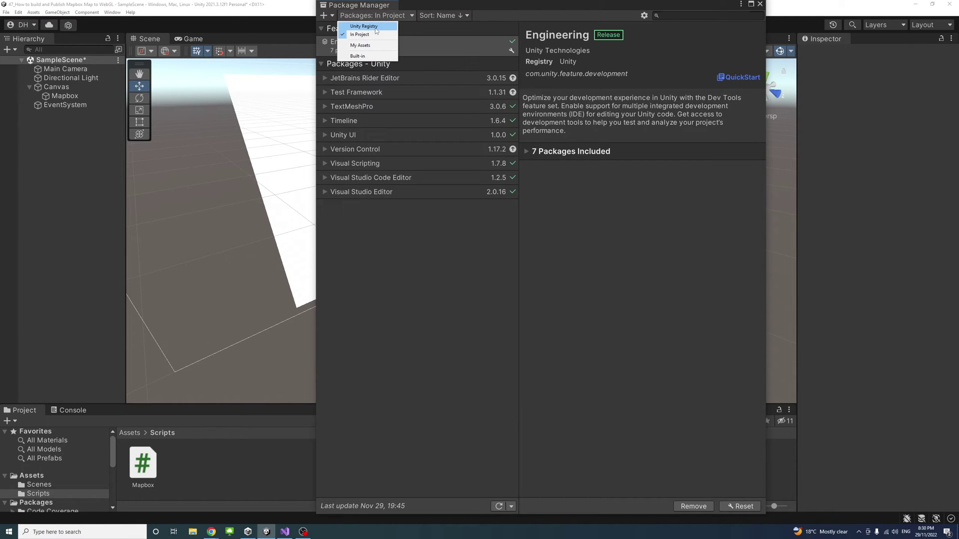
{"action": "left_click", "coordinate": [375, 29]}
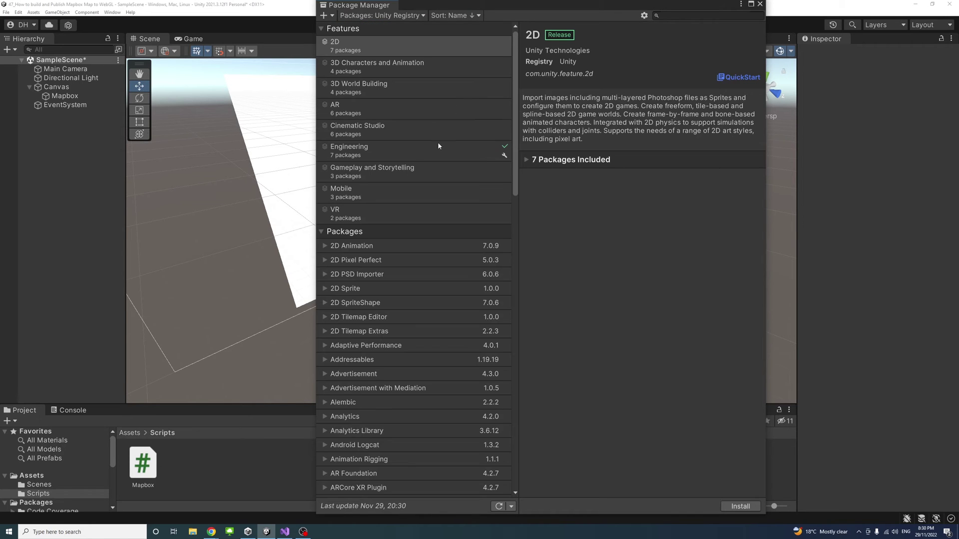
{"action": "scroll", "coordinate": [437, 142], "scroll_direction": "down", "scroll_amount": 3}
{"action": "scroll", "coordinate": [433, 159], "scroll_direction": "down", "scroll_amount": 2}
{"action": "scroll", "coordinate": [414, 332], "scroll_direction": "down", "scroll_amount": 5}
{"action": "scroll", "coordinate": [414, 335], "scroll_direction": "down", "scroll_amount": 3}
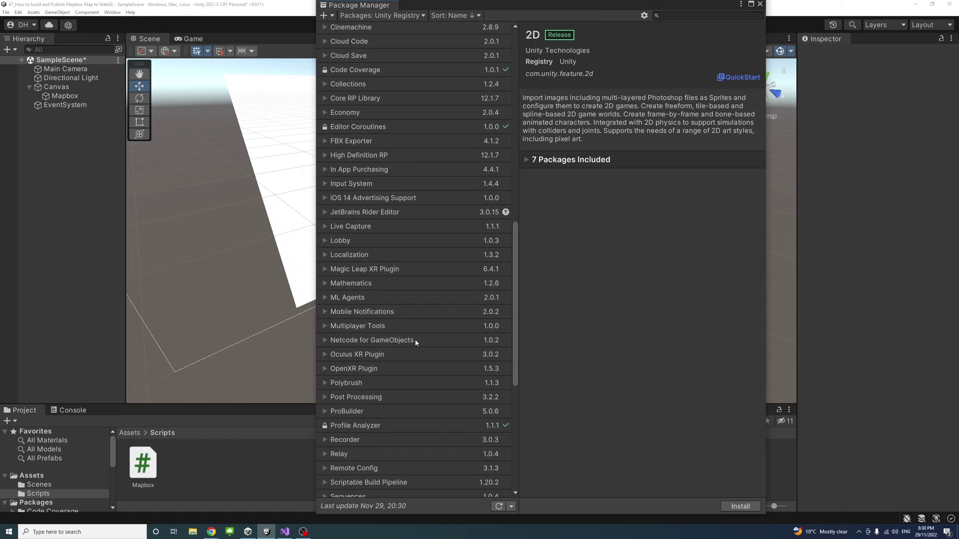
{"action": "scroll", "coordinate": [415, 339], "scroll_direction": "down", "scroll_amount": 1}
{"action": "scroll", "coordinate": [416, 343], "scroll_direction": "down", "scroll_amount": 5}
{"action": "scroll", "coordinate": [416, 342], "scroll_direction": "down", "scroll_amount": 1}
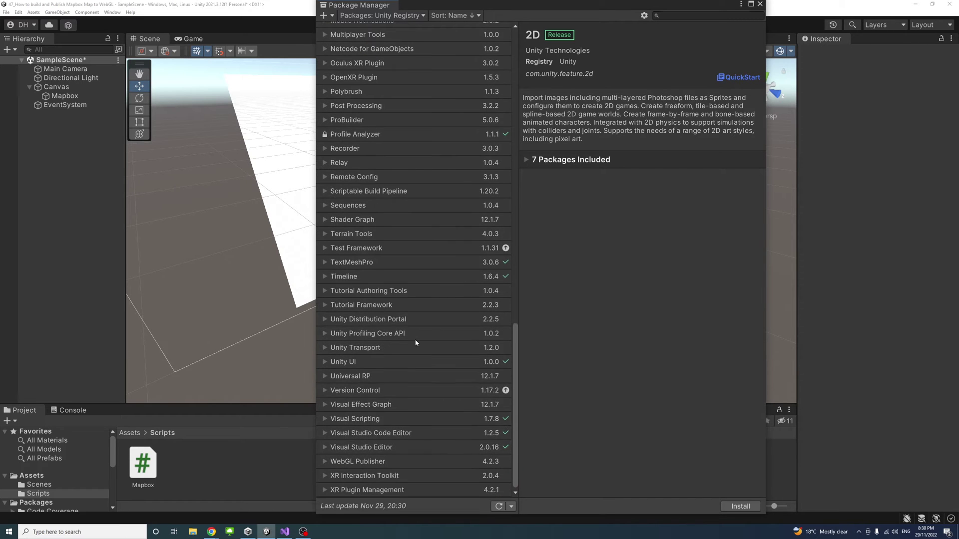
{"action": "left_click", "coordinate": [362, 463]}
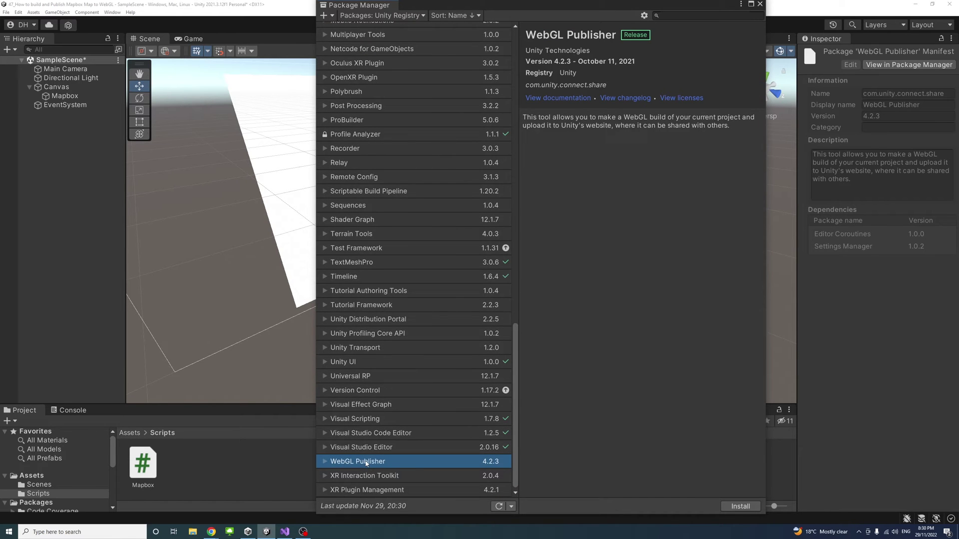
{"action": "left_click", "coordinate": [741, 507]}
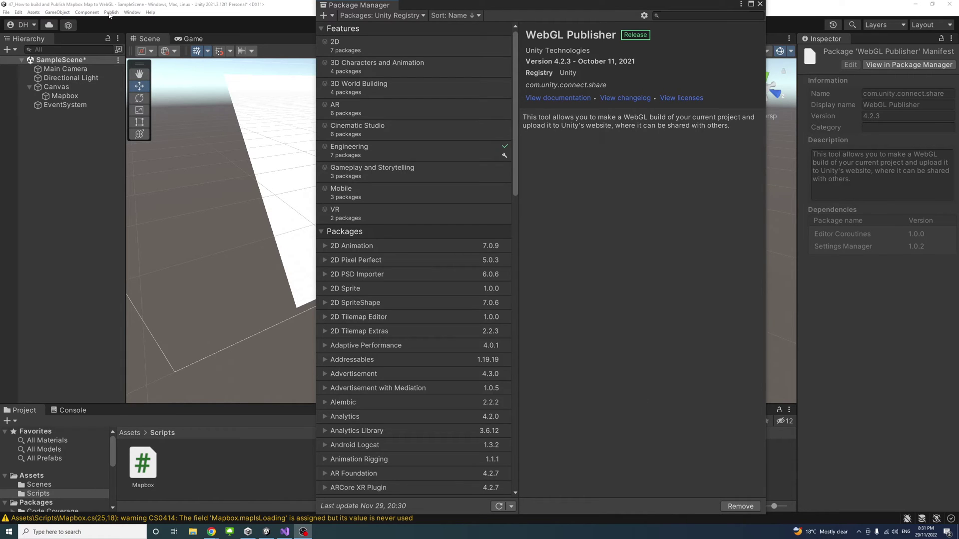
Switch the platform to WebGL and build for Unity Play into the WebGL Builds folder.
{"action": "left_click", "coordinate": [759, 4]}
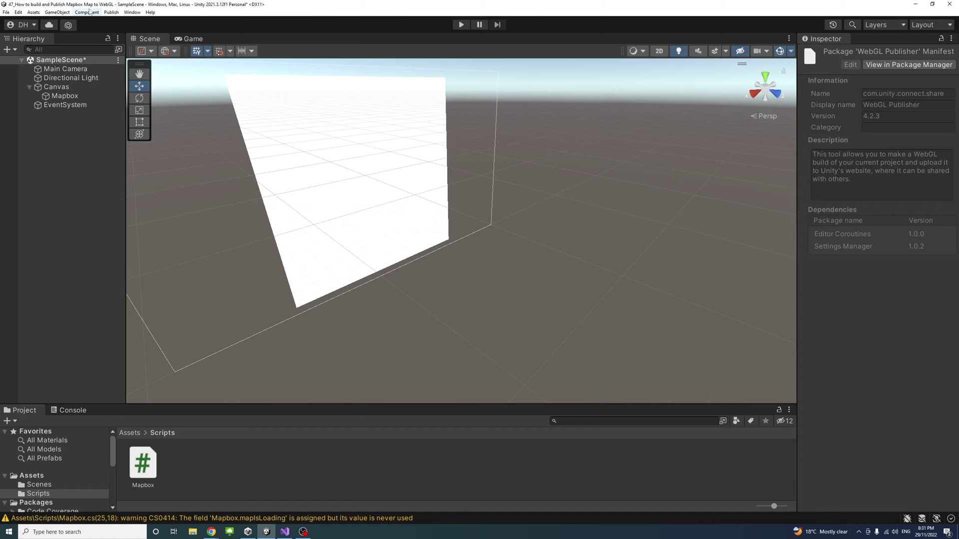
{"action": "left_click", "coordinate": [115, 12]}
{"action": "left_click", "coordinate": [118, 22]}
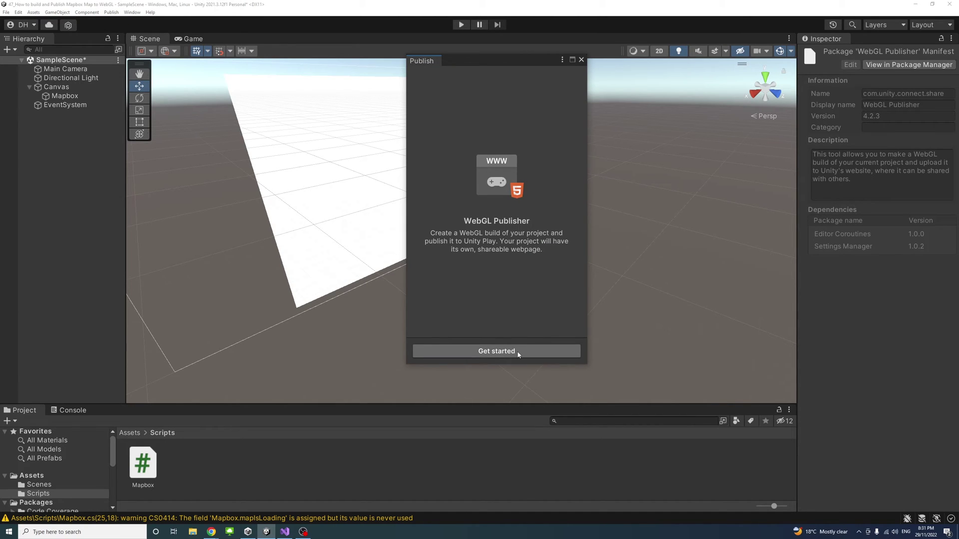
{"action": "left_click", "coordinate": [518, 352]}
{"action": "left_click", "coordinate": [521, 334]}
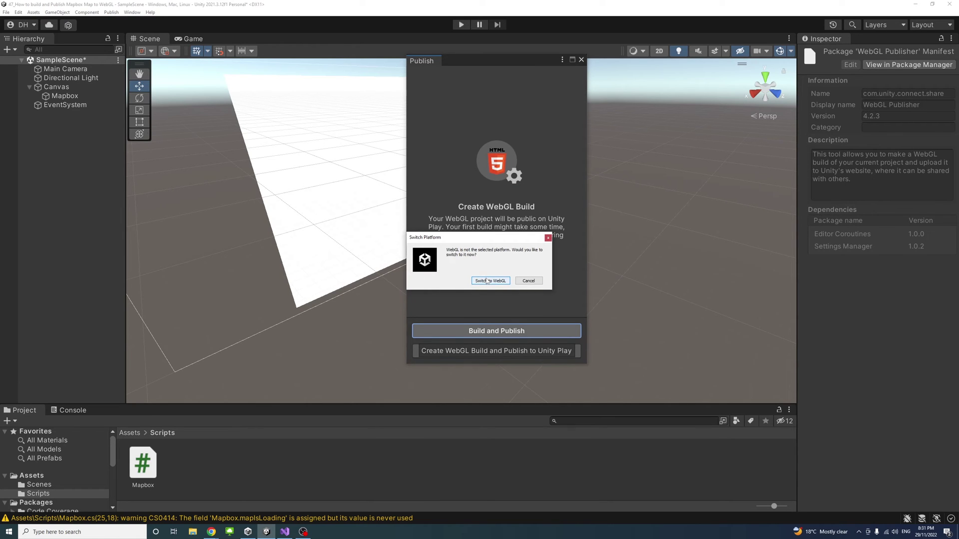
{"action": "left_click", "coordinate": [487, 281]}
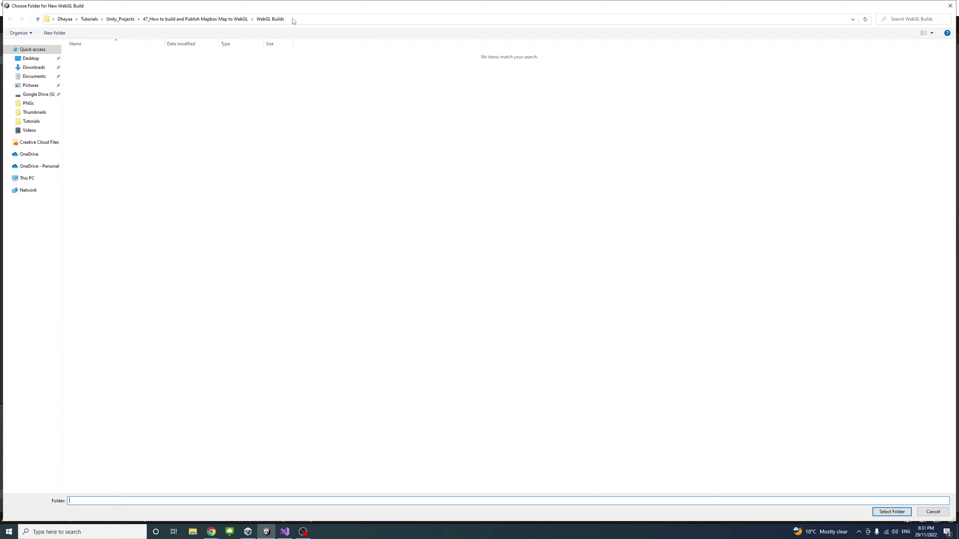
{"action": "left_click", "coordinate": [896, 513]}
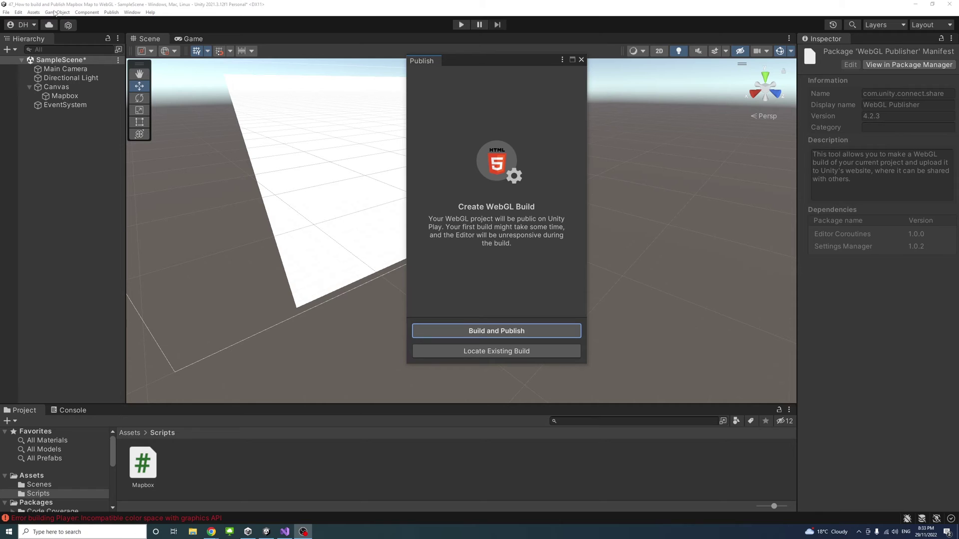
Set the Player settings' Color Space to Gamma and confirm the change.
{"action": "left_click", "coordinate": [18, 13]}
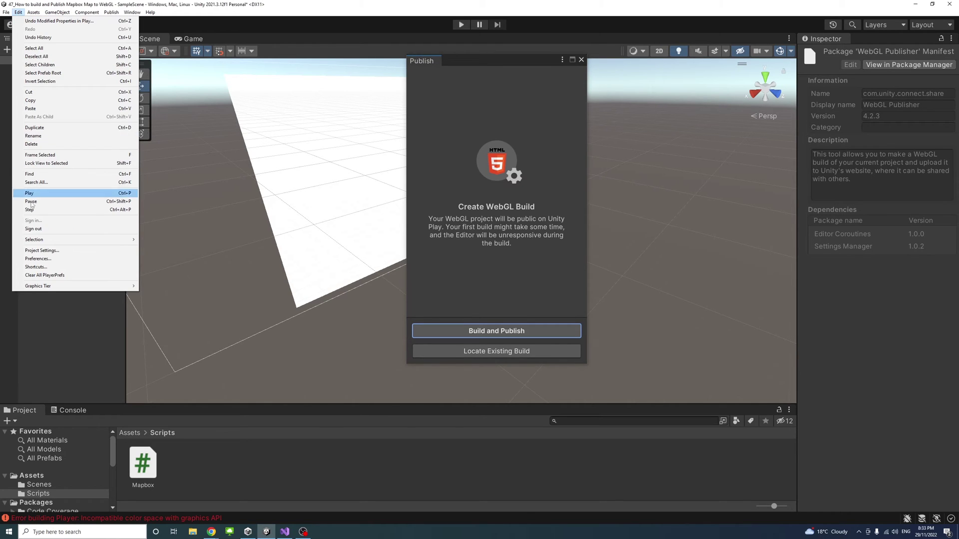
{"action": "left_click", "coordinate": [53, 253]}
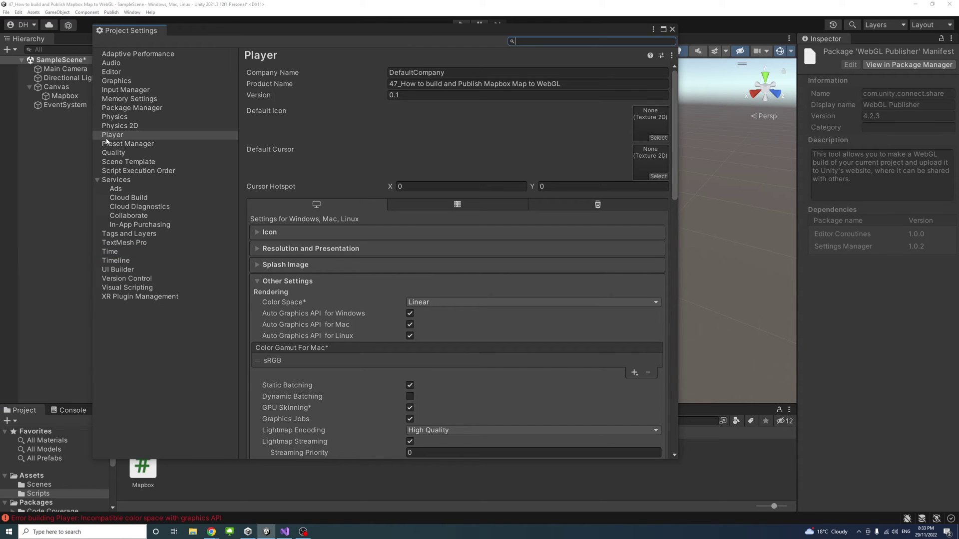
{"action": "scroll", "coordinate": [396, 137], "scroll_direction": "down", "scroll_amount": 1}
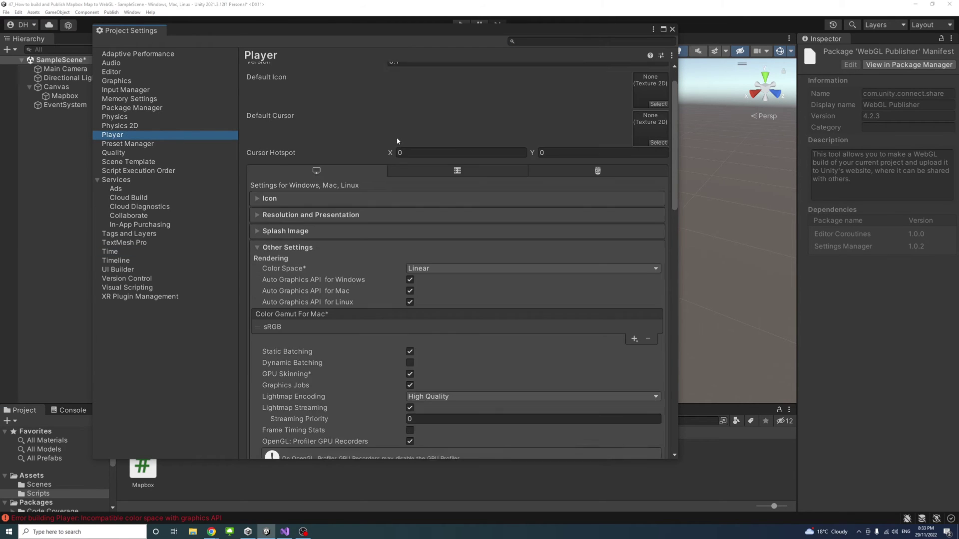
{"action": "scroll", "coordinate": [395, 152], "scroll_direction": "down", "scroll_amount": 1}
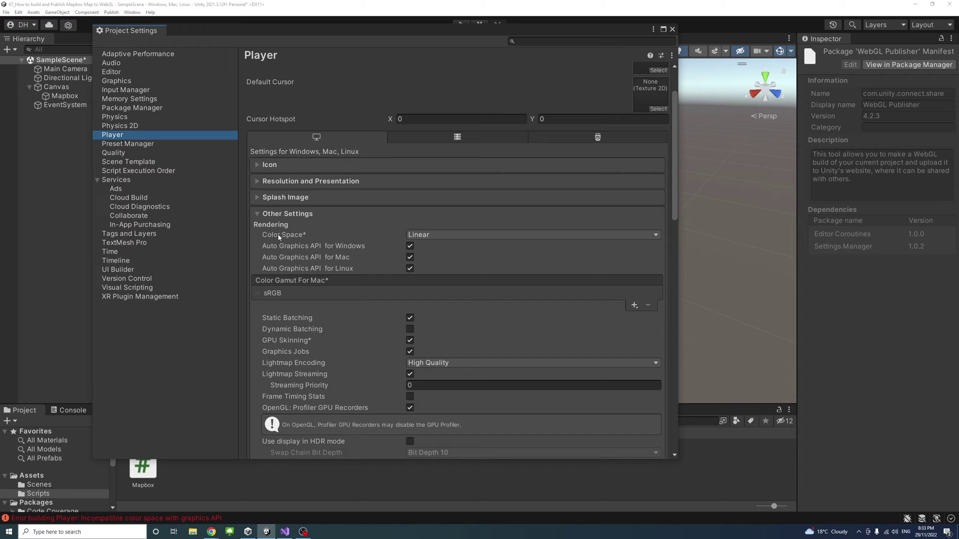
{"action": "left_click", "coordinate": [446, 235]}
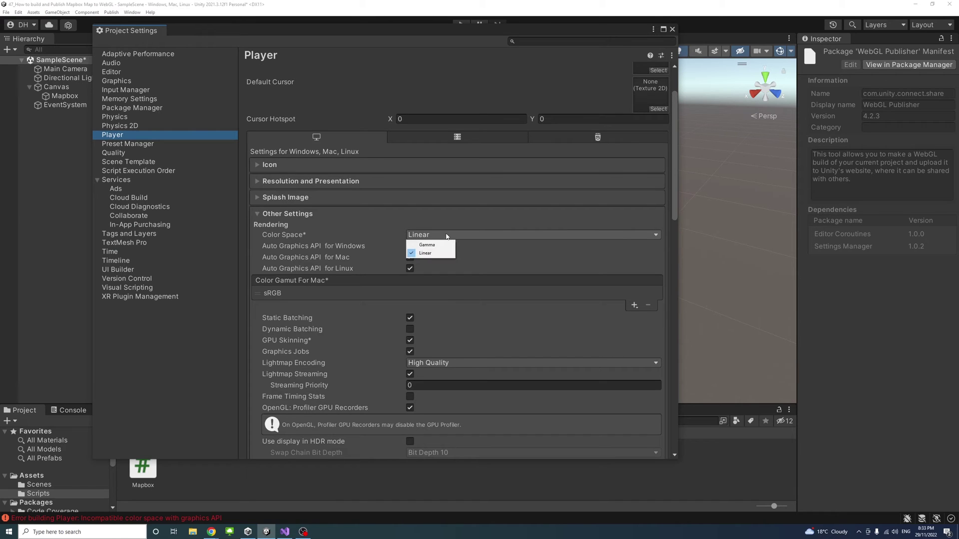
{"action": "left_click", "coordinate": [438, 246]}
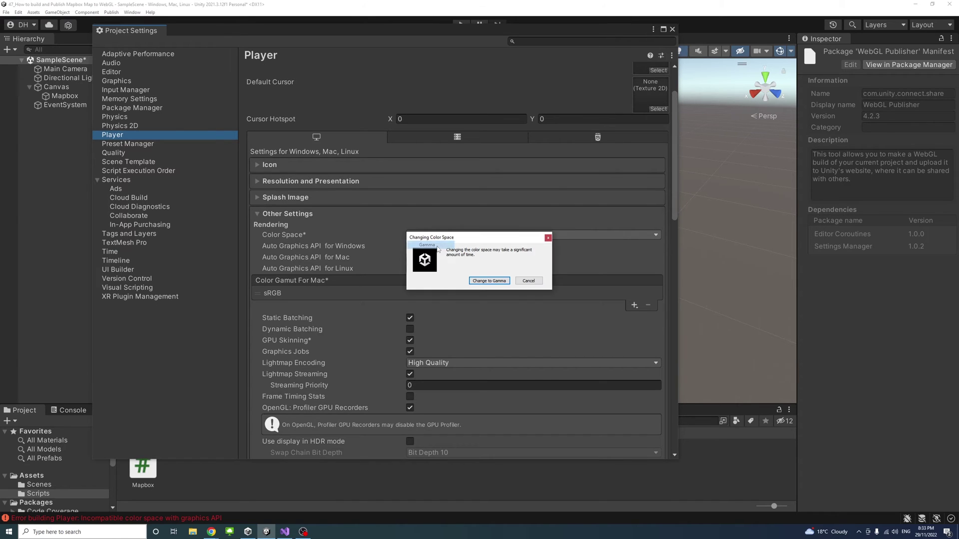
{"action": "left_click", "coordinate": [488, 283]}
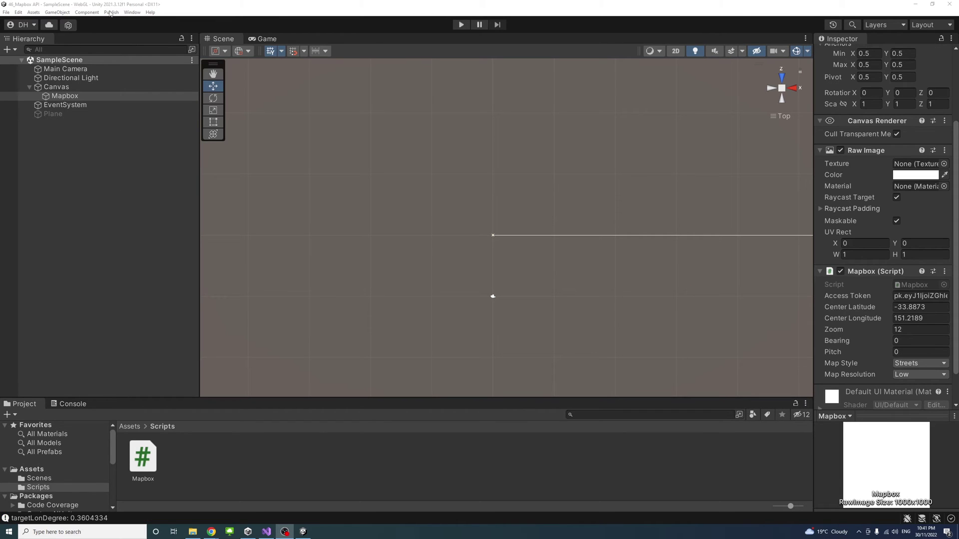
Build and publish the project to Unity Play using the WebGL Builds folder.
{"action": "left_click", "coordinate": [111, 13]}
{"action": "left_click", "coordinate": [127, 23]}
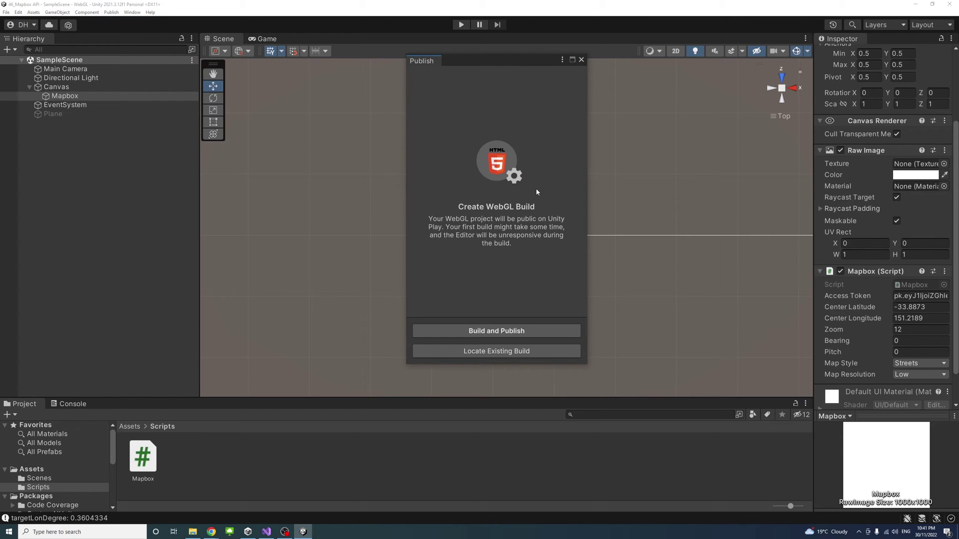
{"action": "left_click", "coordinate": [501, 330]}
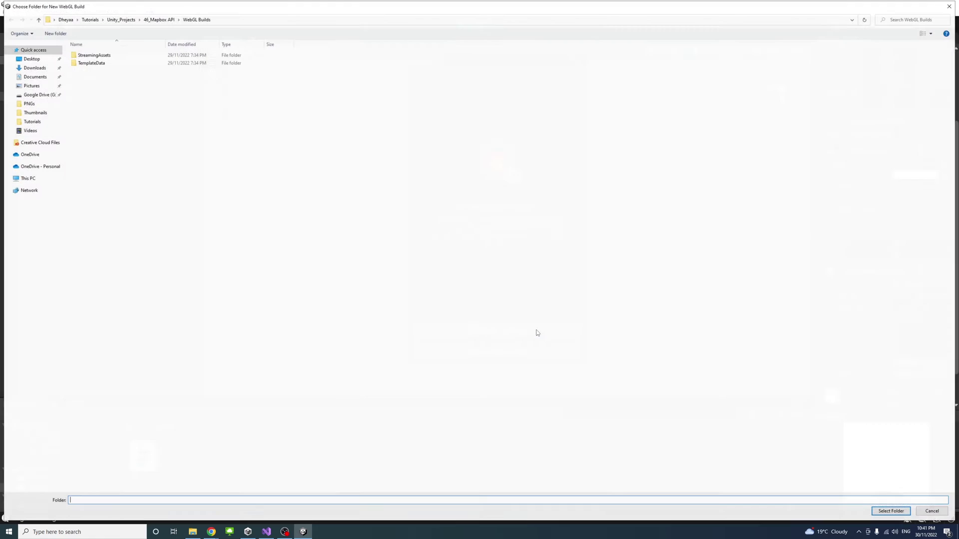
{"action": "left_click", "coordinate": [891, 513]}
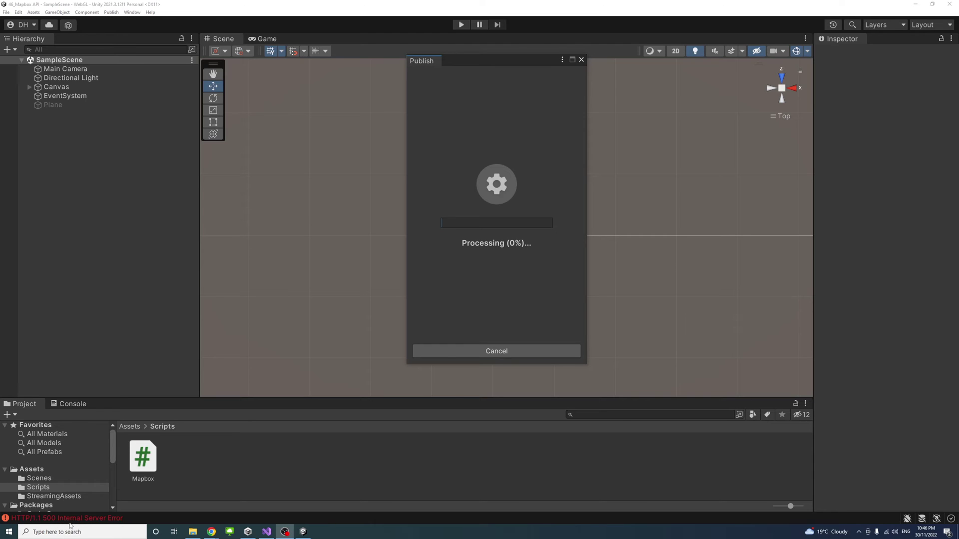
Cancel the stalled upload, clear console errors, and publish a new build to WebGL Builds.
{"action": "left_click", "coordinate": [145, 513]}
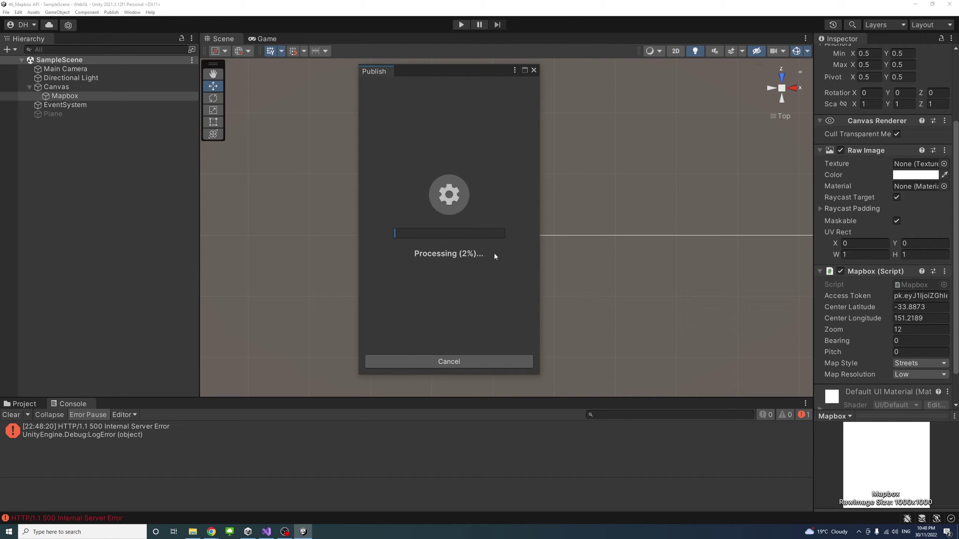
{"action": "left_click", "coordinate": [444, 364]}
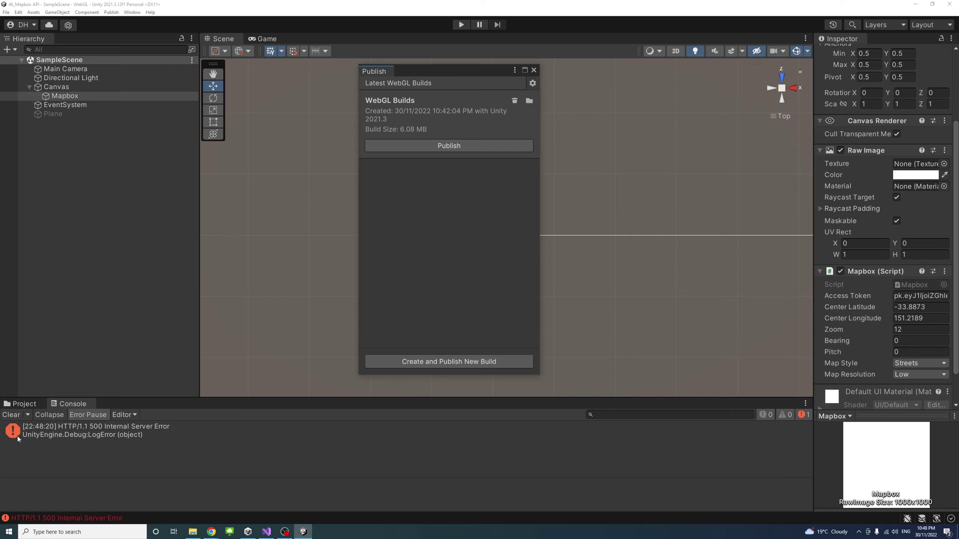
{"action": "left_click", "coordinate": [11, 415]}
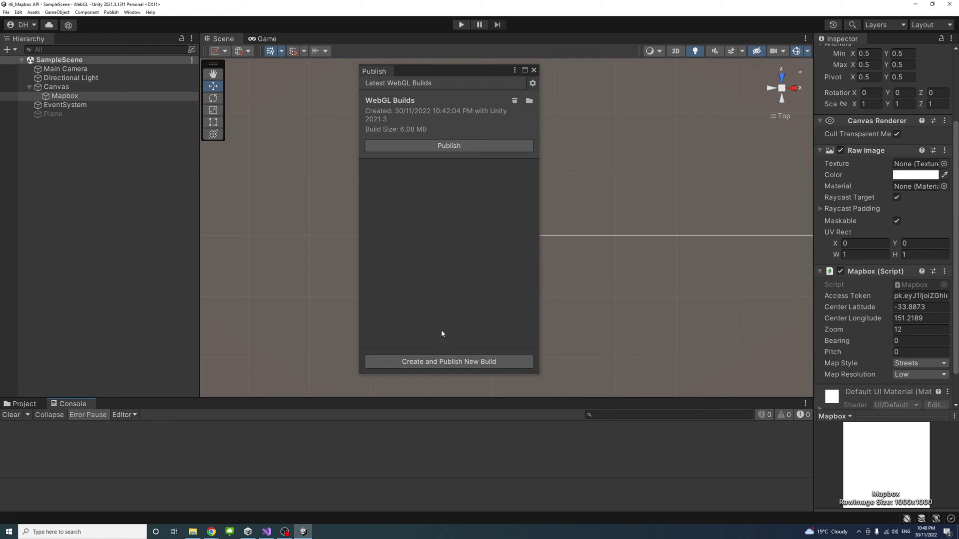
{"action": "left_click", "coordinate": [439, 362]}
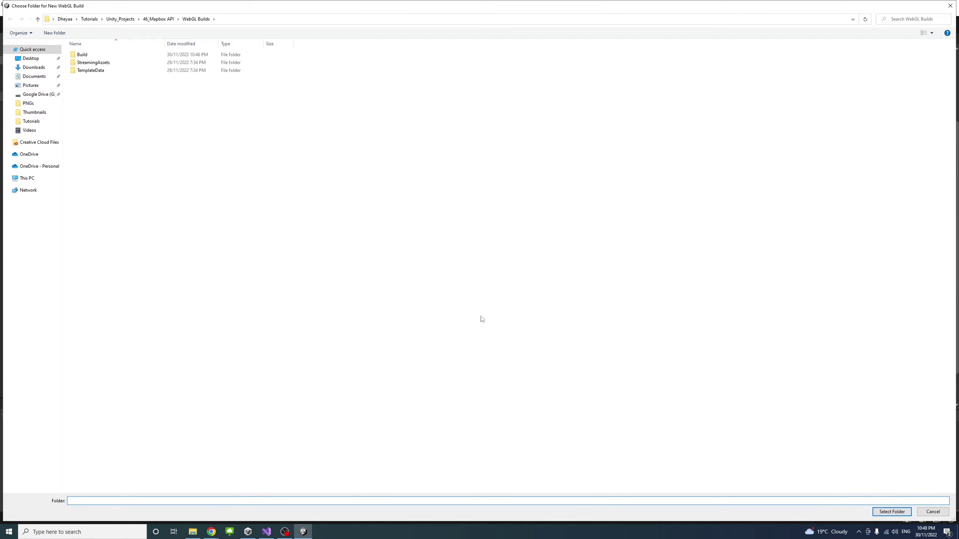
{"action": "key", "text": "Return"}
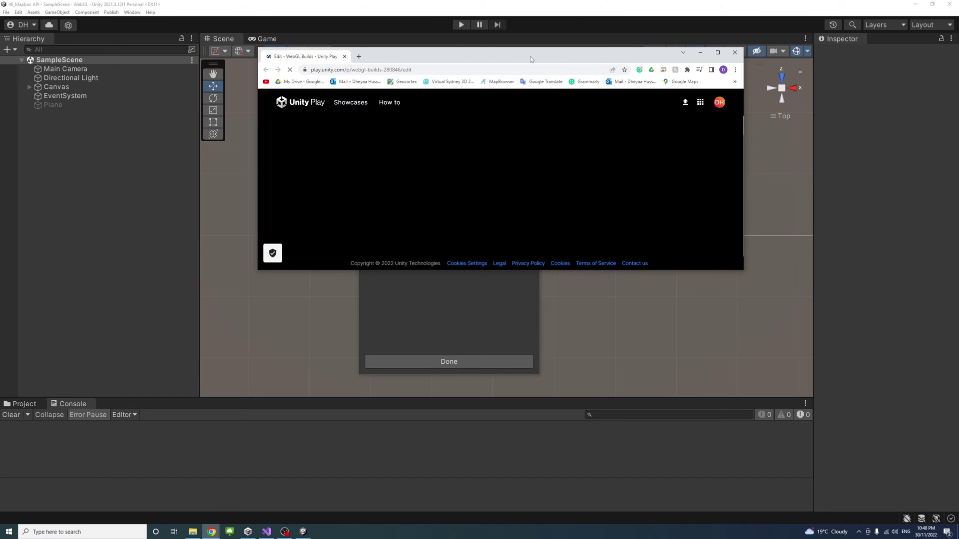
Play the uploaded build in the maximized browser and view the Sydney map full screen.
{"action": "double_click", "coordinate": [531, 58]}
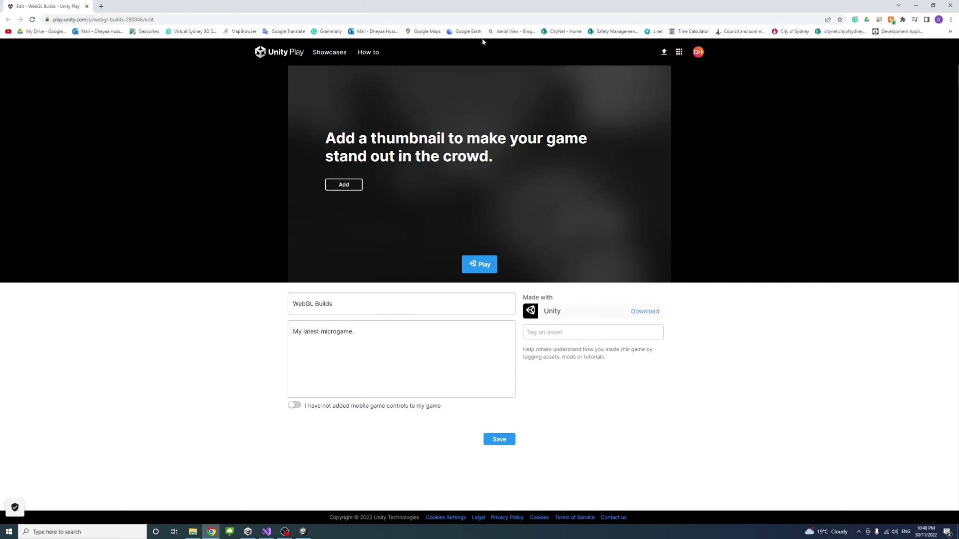
{"action": "left_click", "coordinate": [479, 267]}
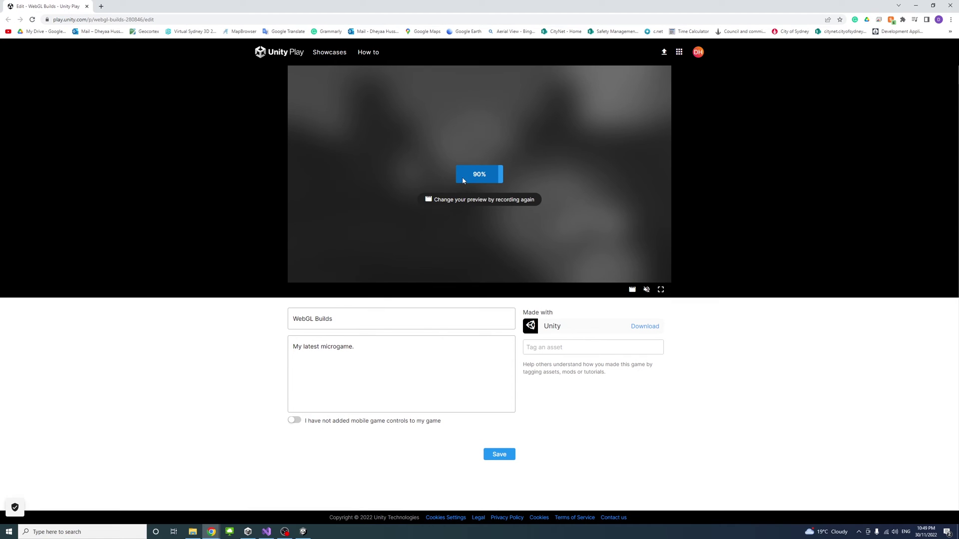
{"action": "mouse_move", "coordinate": [275, 4]}
{"action": "left_mouse_down"}
{"action": "mouse_move", "coordinate": [291, 34]}
{"action": "mouse_move", "coordinate": [359, 21]}
{"action": "left_mouse_up"}
{"action": "double_click", "coordinate": [359, 20]}
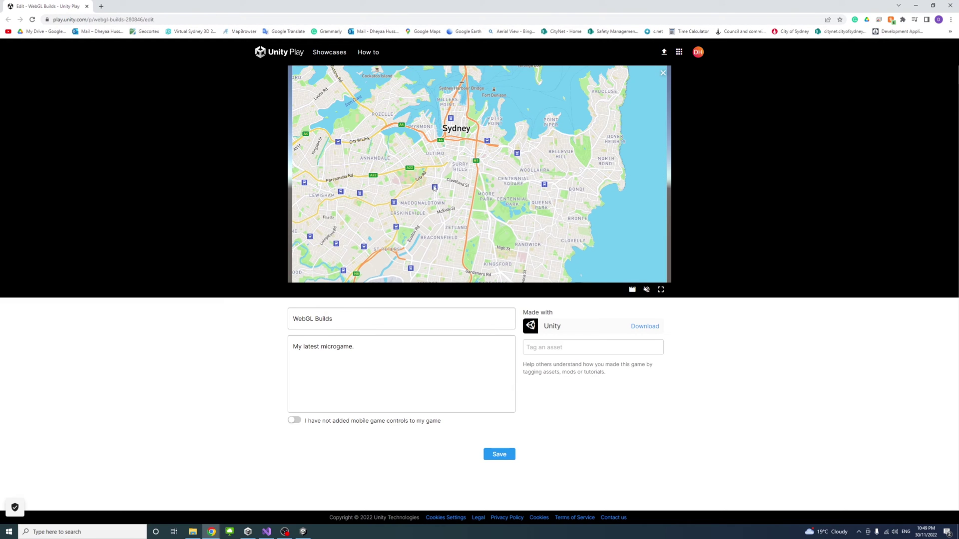
{"action": "left_click", "coordinate": [660, 291]}
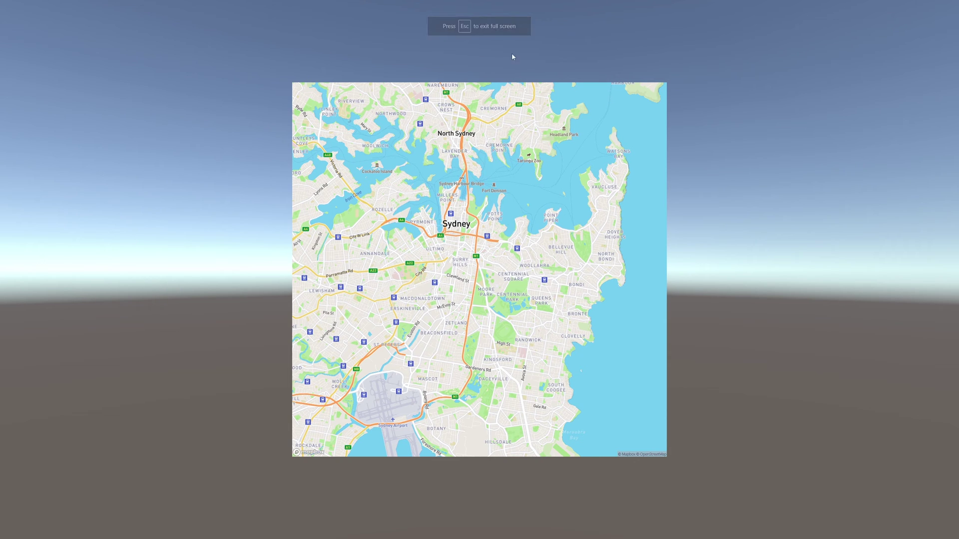
{"action": "left_click", "coordinate": [479, 27]}
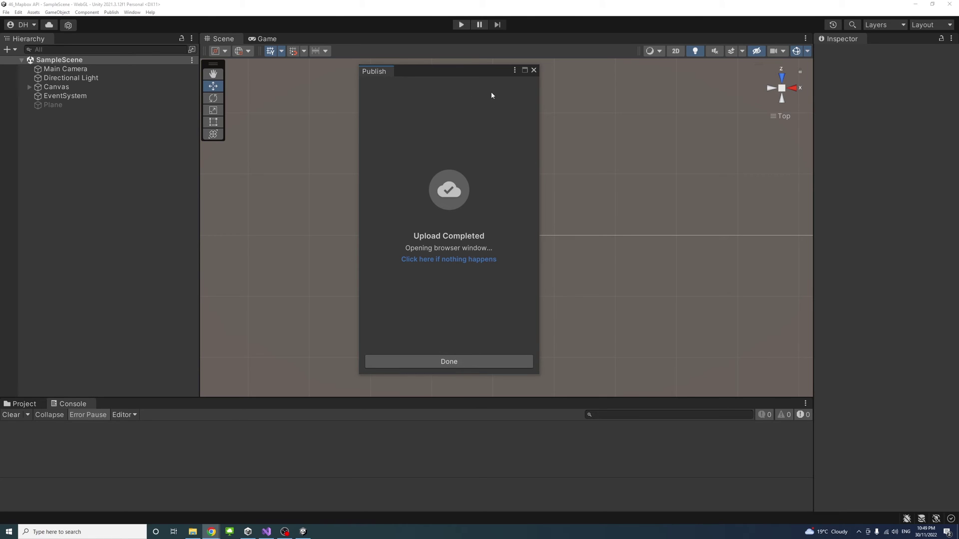
Dismiss the Publish window's upload-completed message with Done.
{"action": "left_click", "coordinate": [454, 364]}
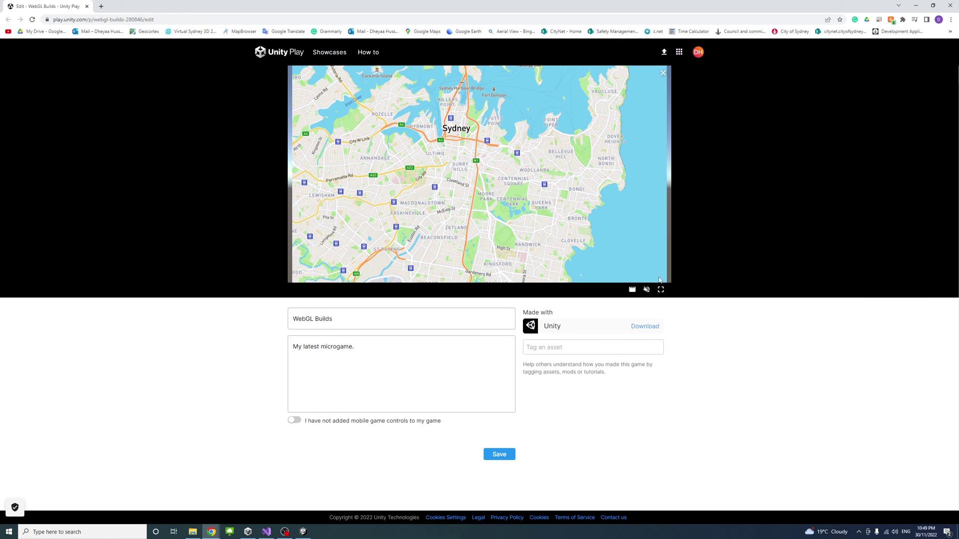
View the Sydney map full screen, exit with Esc, and return to Unity Editor.
{"action": "left_click", "coordinate": [660, 290]}
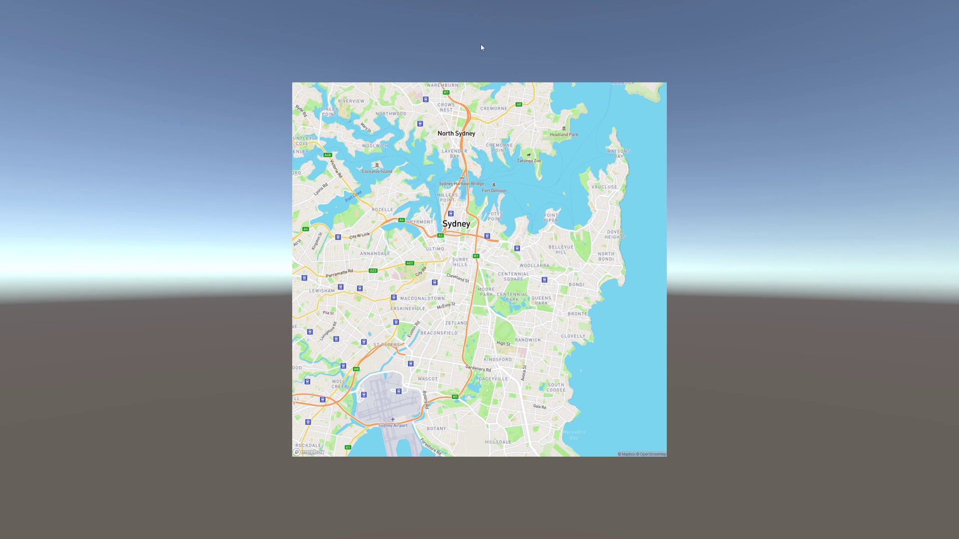
{"action": "key", "text": "Escape"}
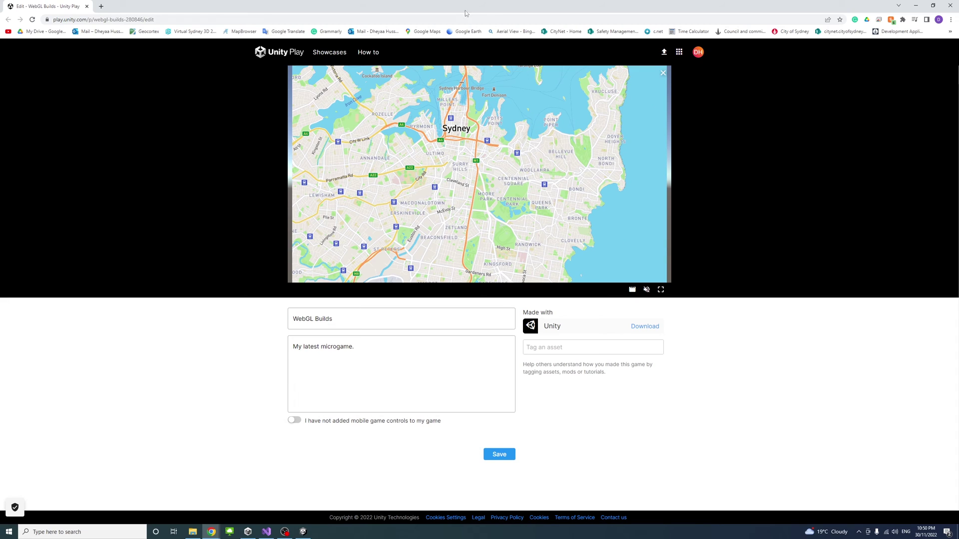
{"action": "key", "text": "alt+Tab"}
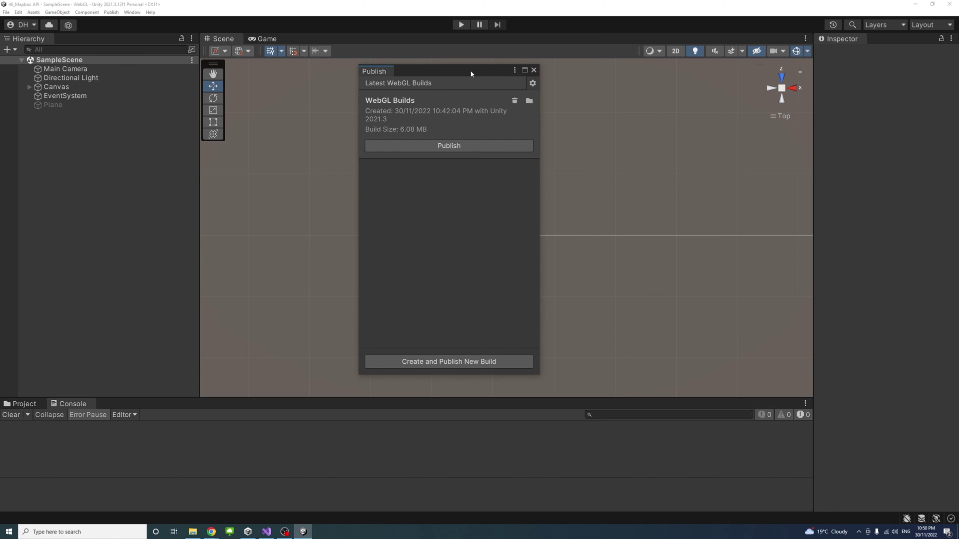
{"action": "left_click_drag", "start_coordinate": [473, 72], "coordinate": [491, 62]}
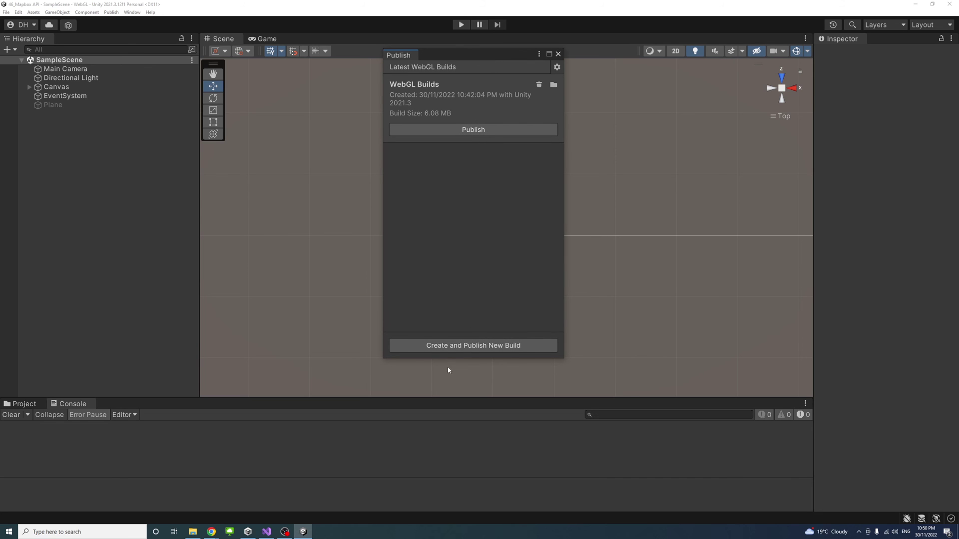
{"action": "left_click", "coordinate": [448, 350]}
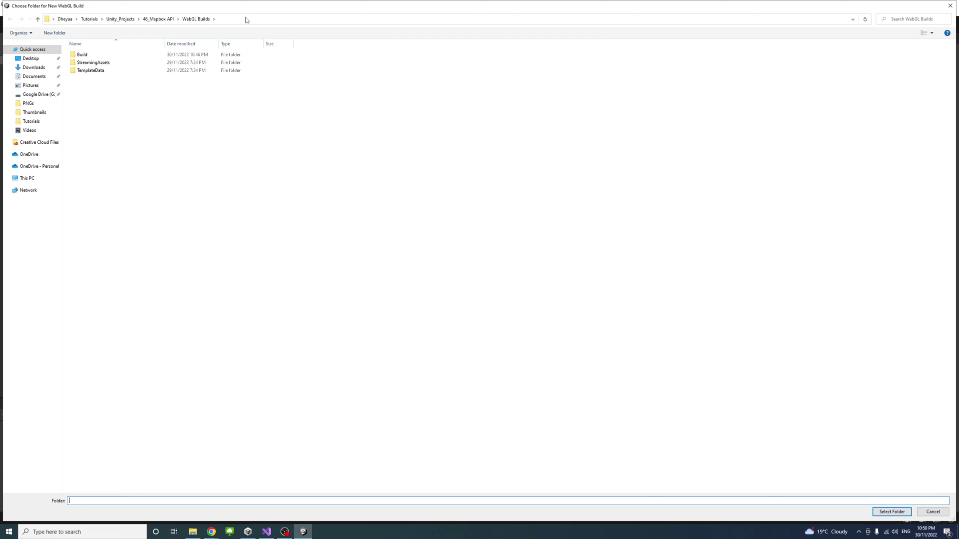
{"action": "left_click", "coordinate": [246, 18]}
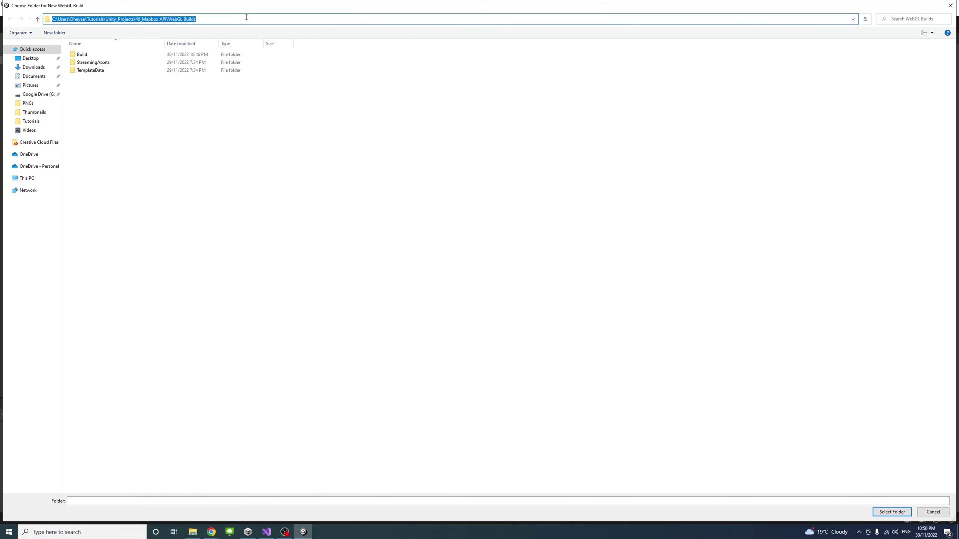
{"action": "left_click", "coordinate": [950, 5]}
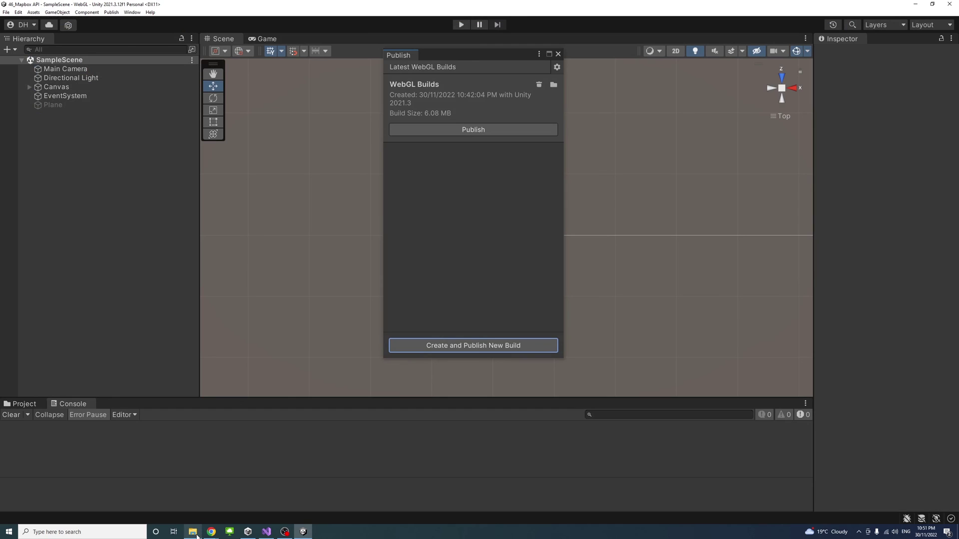
Open a maximized File Explorer at the pasted WebGL Builds path and select index.html.
{"action": "right_click", "coordinate": [193, 532]}
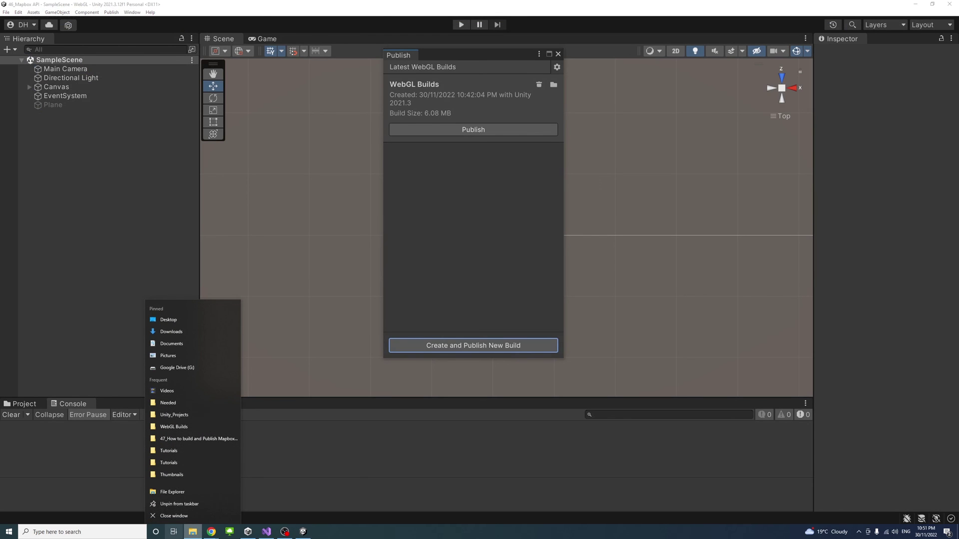
{"action": "left_click", "coordinate": [194, 533]}
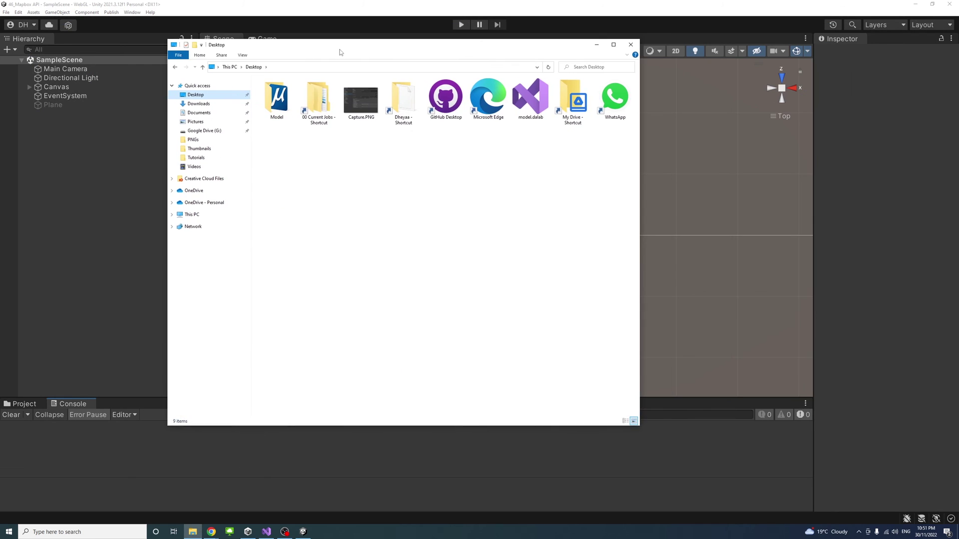
{"action": "left_click_drag", "start_coordinate": [225, 37], "coordinate": [125, 2]}
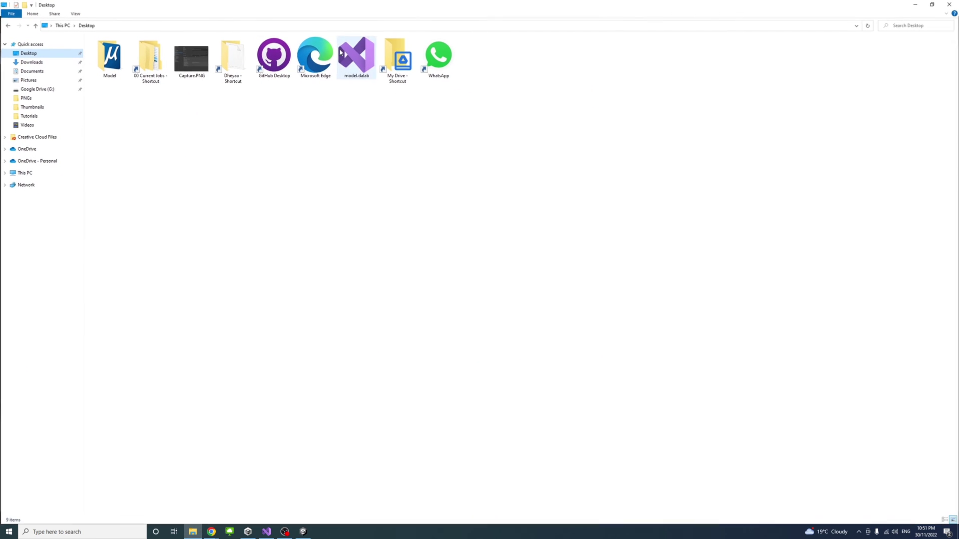
{"action": "left_click", "coordinate": [126, 26]}
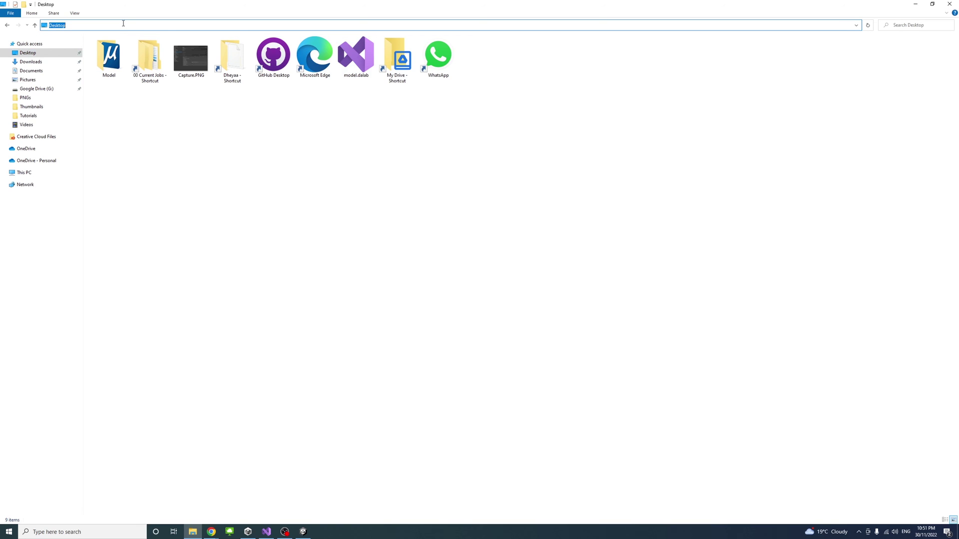
{"action": "type", "text": "C:\\Users\\Dheyaa\\Tutorials\\Unity_Projects\\46_Mapbox API\\WebGL Builds"}
{"action": "key", "text": "Return"}
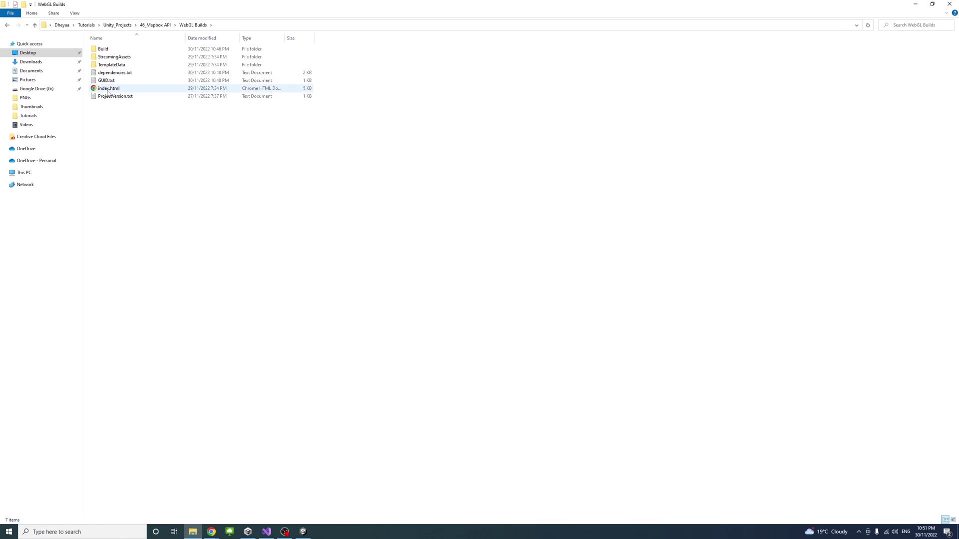
{"action": "left_click", "coordinate": [108, 89]}
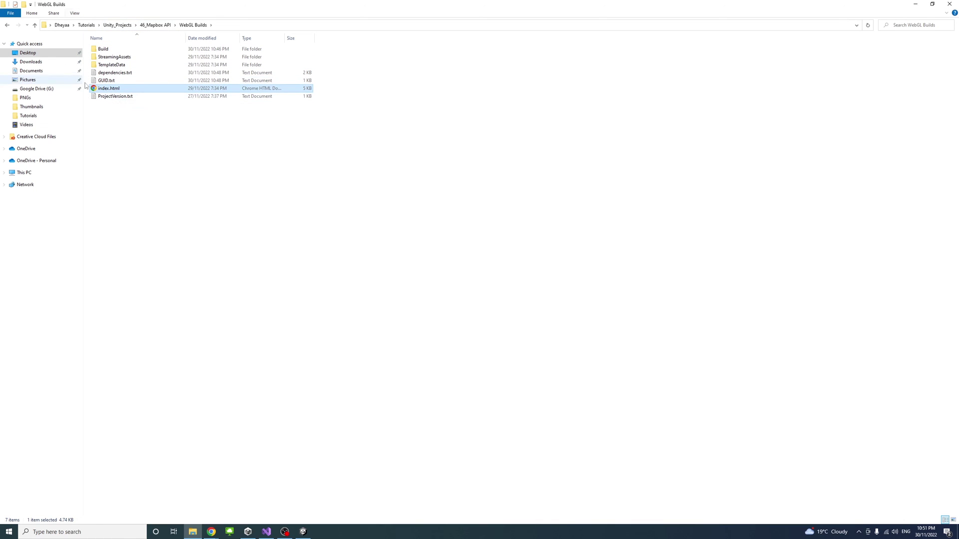